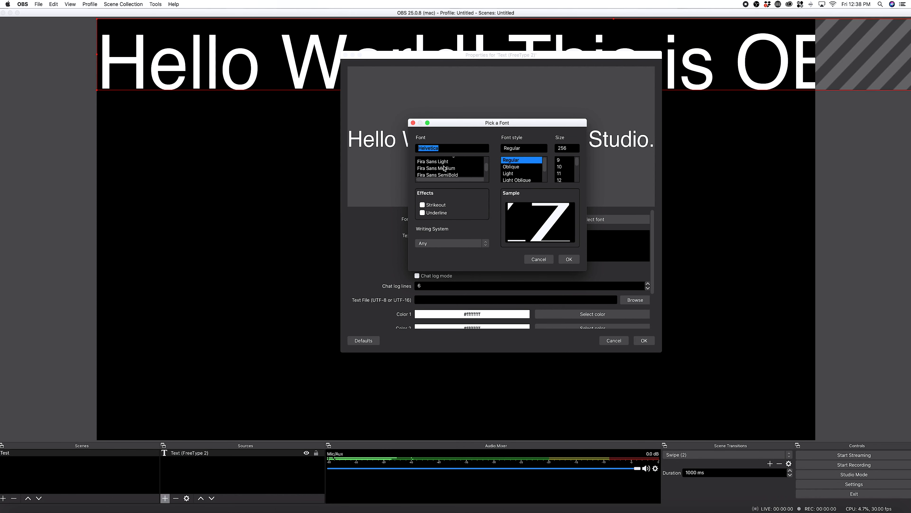
# Set the text source's font to Century Gothic, style Bold, size 64.
pyautogui.scroll(10, 451, 168)
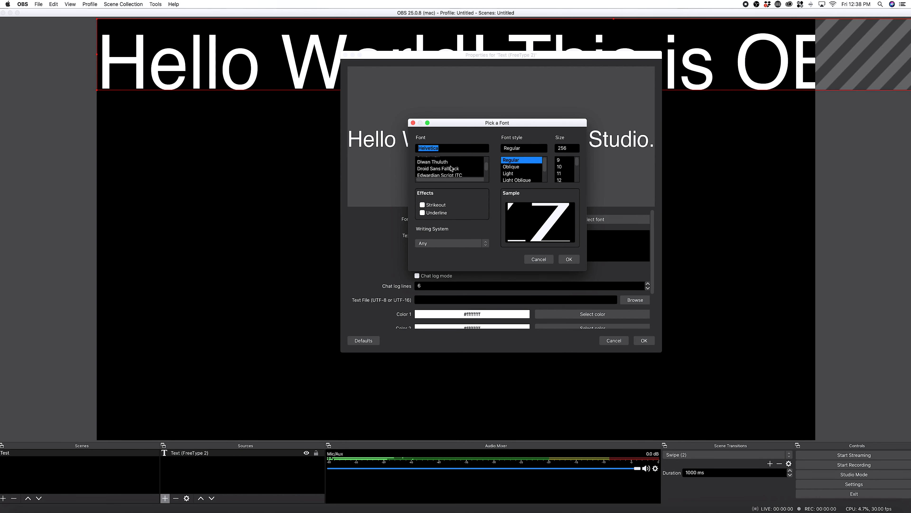
pyautogui.scroll(10, 452, 168)
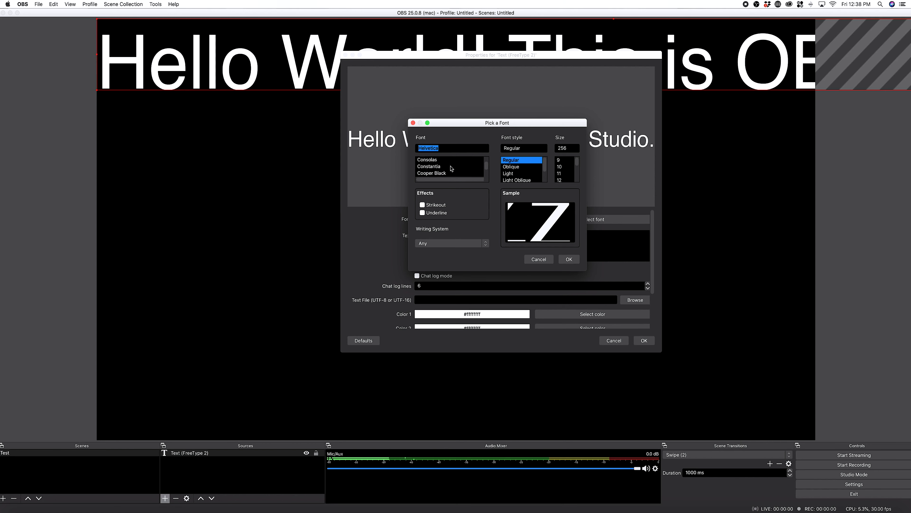
pyautogui.scroll(5, 451, 169)
pyautogui.scroll(-1, 451, 169)
pyautogui.click(444, 165)
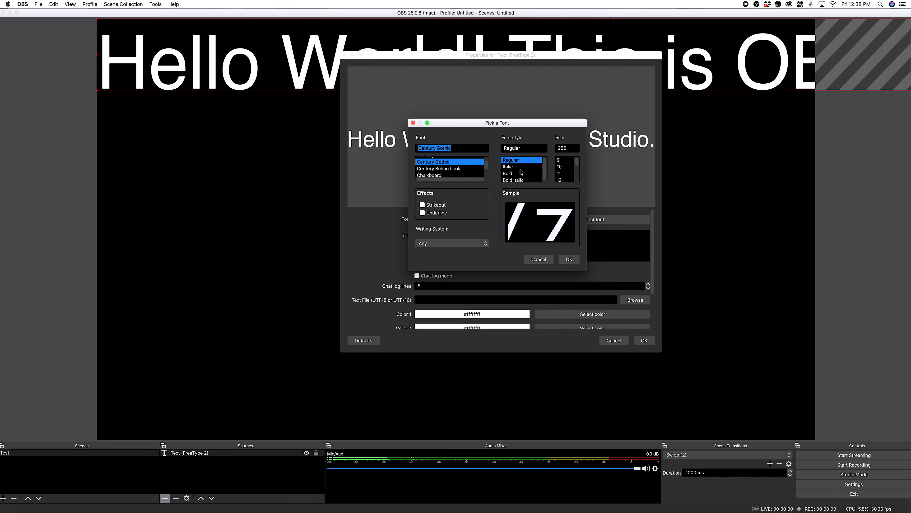
pyautogui.click(513, 175)
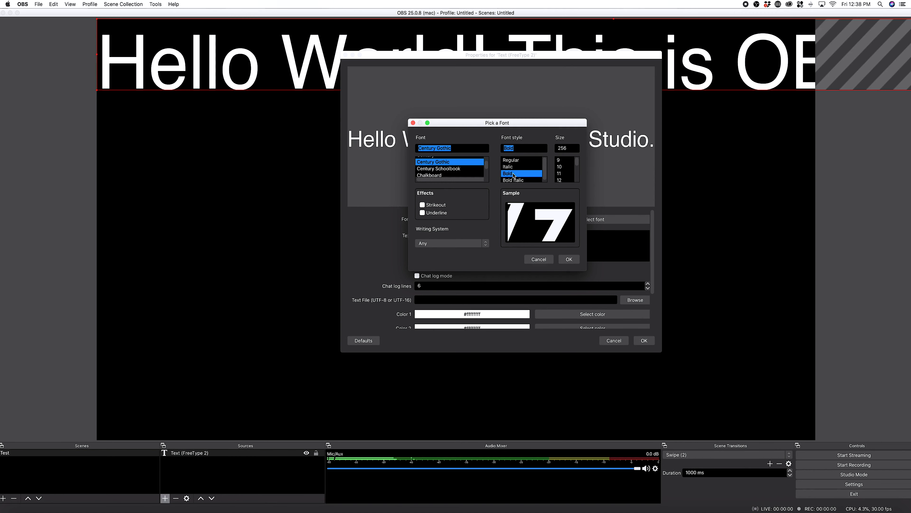
pyautogui.moveTo(578, 162); pyautogui.dragTo(578, 179)
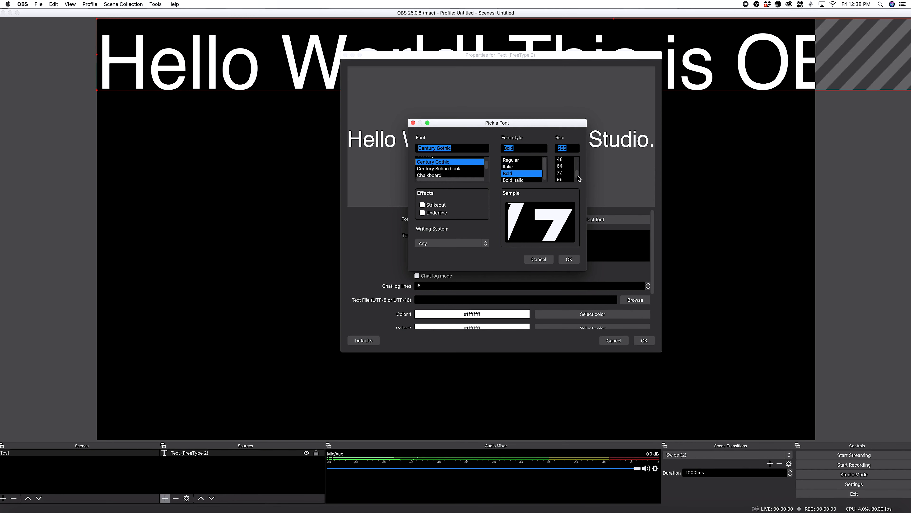
pyautogui.click(561, 166)
pyautogui.click(569, 259)
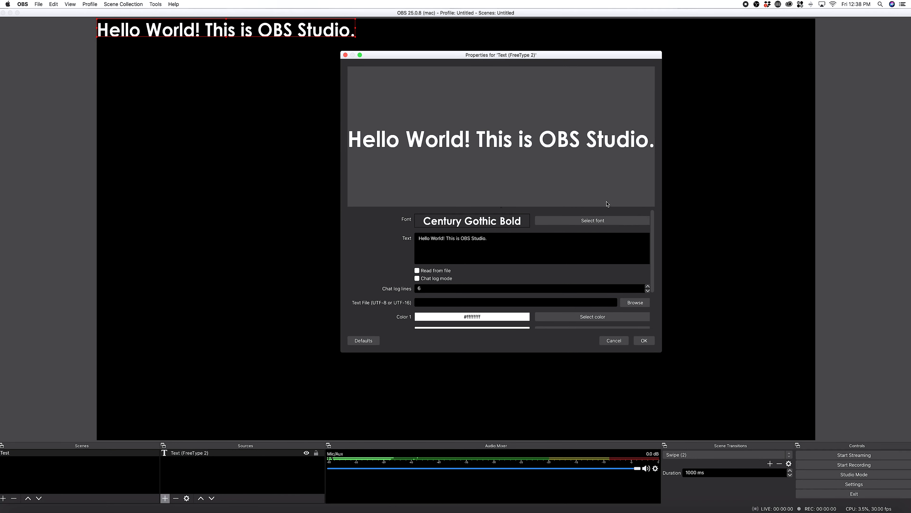
# Give the text a gradient with Color 1 set to #00aaff and Color 2 to #ff5500, and accept the text properties.
pyautogui.moveTo(653, 268); pyautogui.dragTo(659, 318)
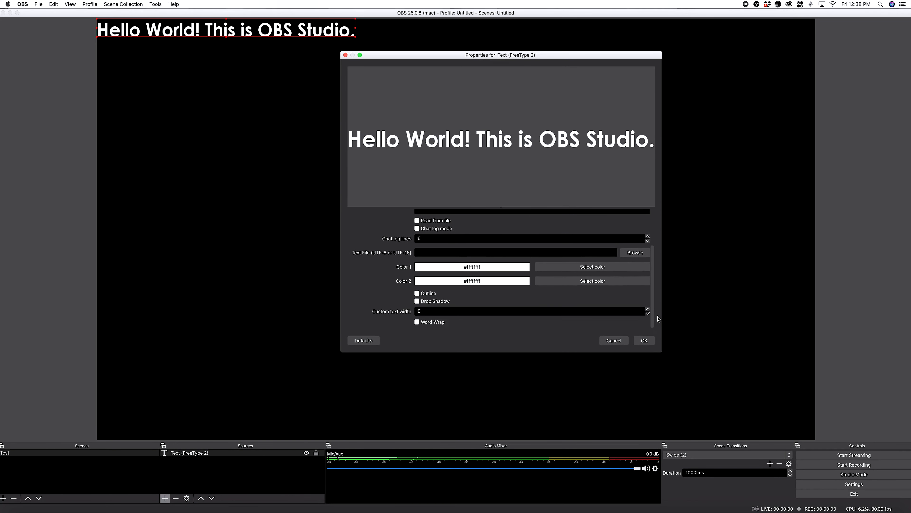
pyautogui.click(596, 267)
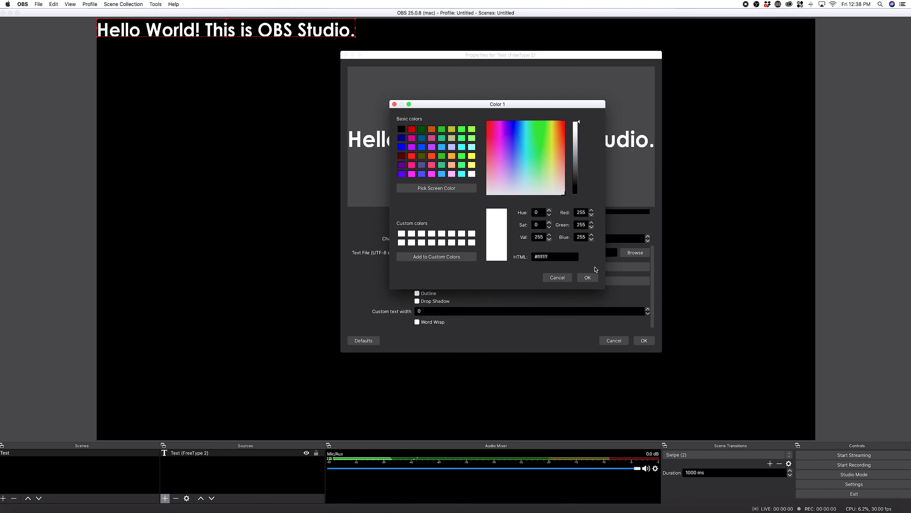
pyautogui.click(412, 166)
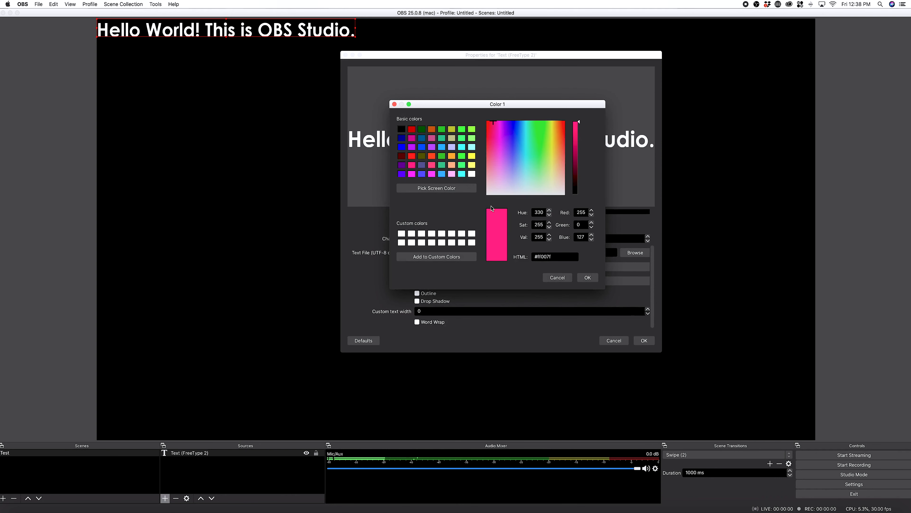
pyautogui.click(444, 149)
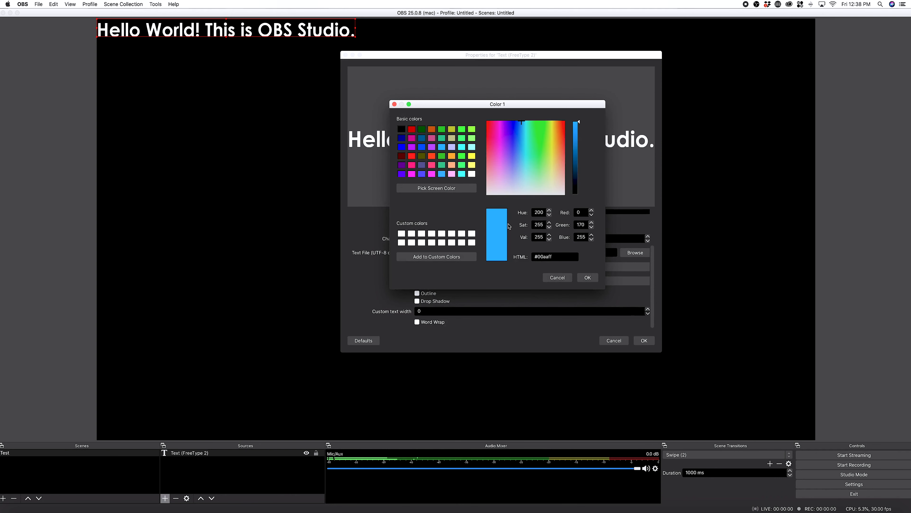
pyautogui.click(587, 277)
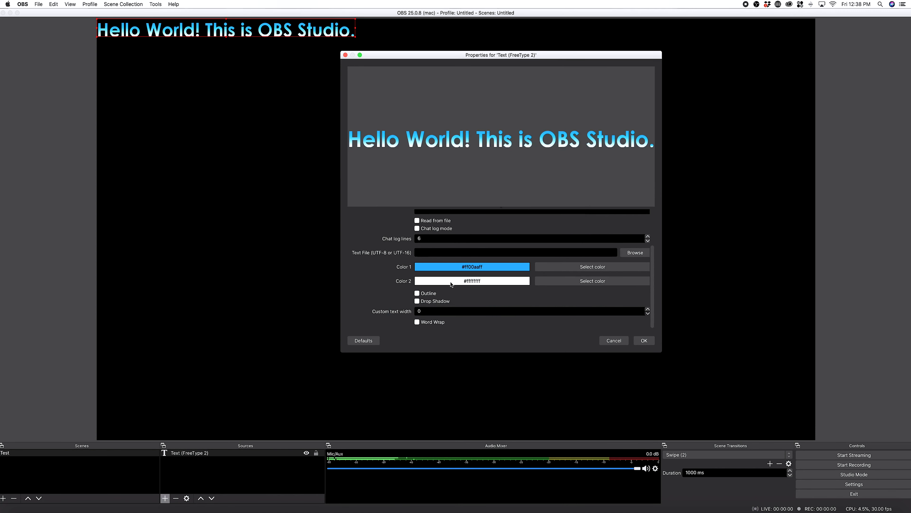
pyautogui.click(604, 285)
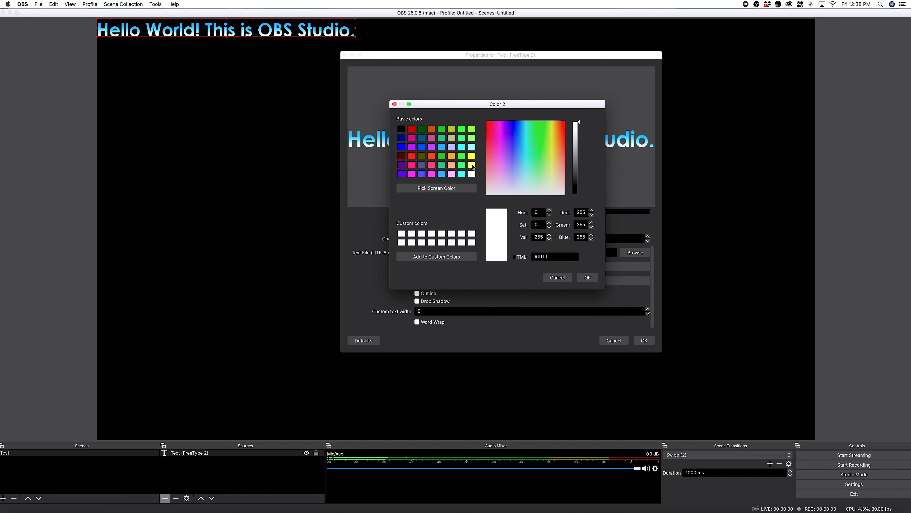
pyautogui.click(432, 156)
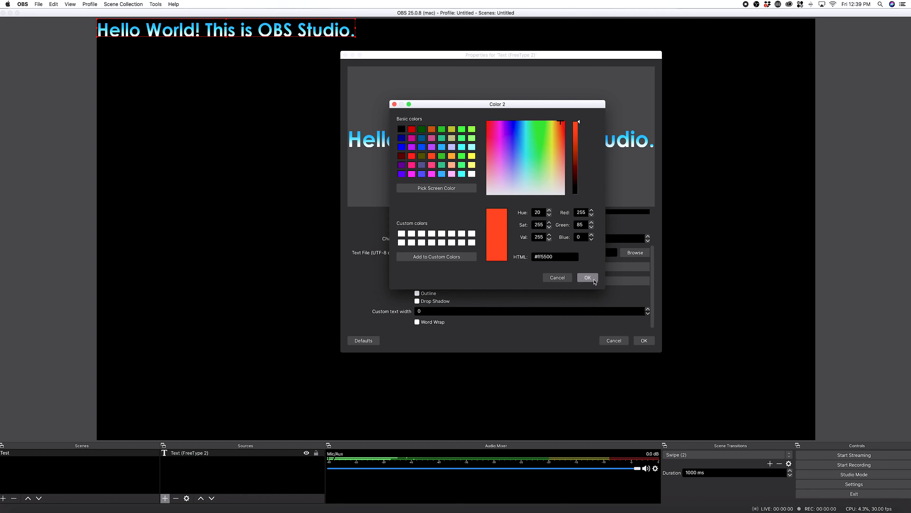
pyautogui.click(588, 277)
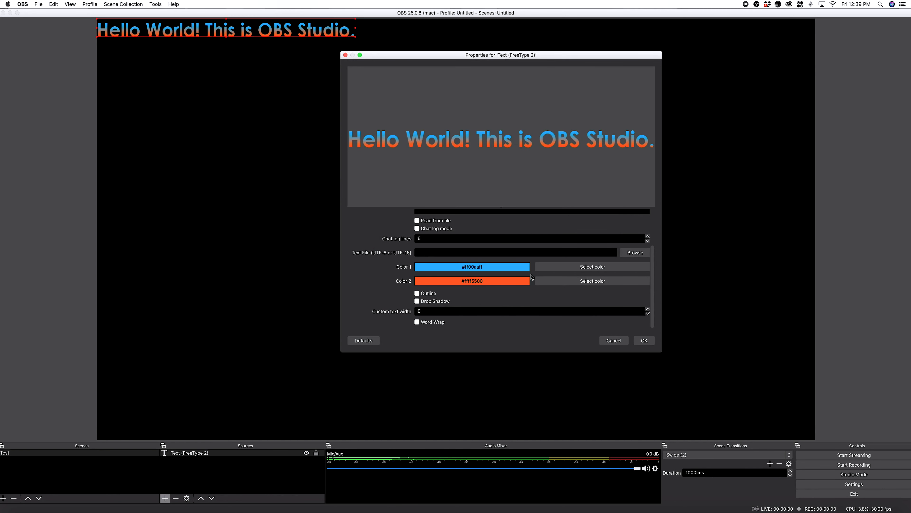
pyautogui.click(645, 341)
# Enlarge the text to nearly the full canvas width and place it slightly above the canvas centre.
pyautogui.moveTo(326, 26); pyautogui.dragTo(505, 224)
pyautogui.moveTo(575, 220); pyautogui.dragTo(401, 216)
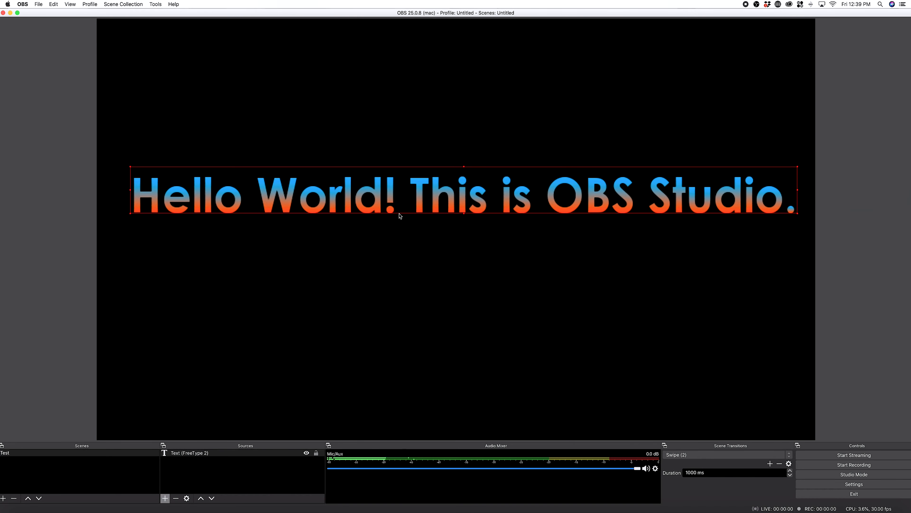
# Add a Scroll filter to the text source and raise its horizontal speed so the text moves sideways.
pyautogui.rightClick(468, 207)
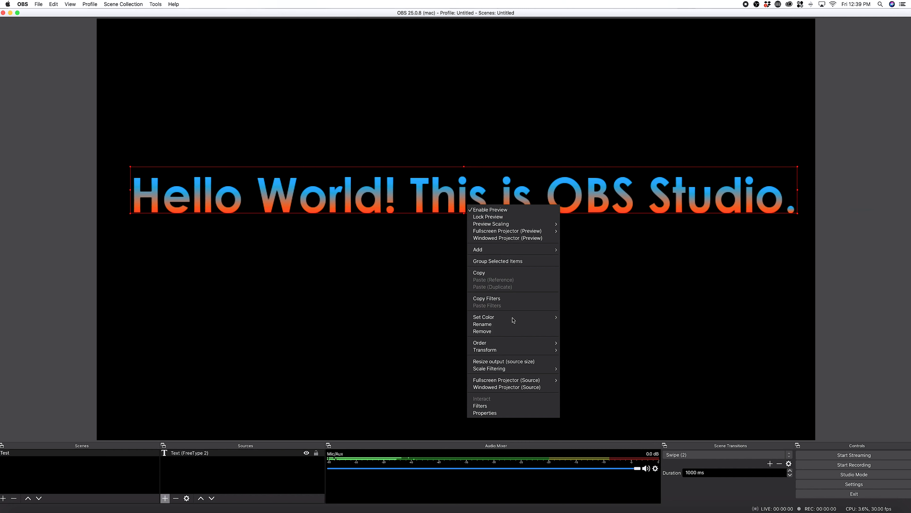
pyautogui.click(494, 406)
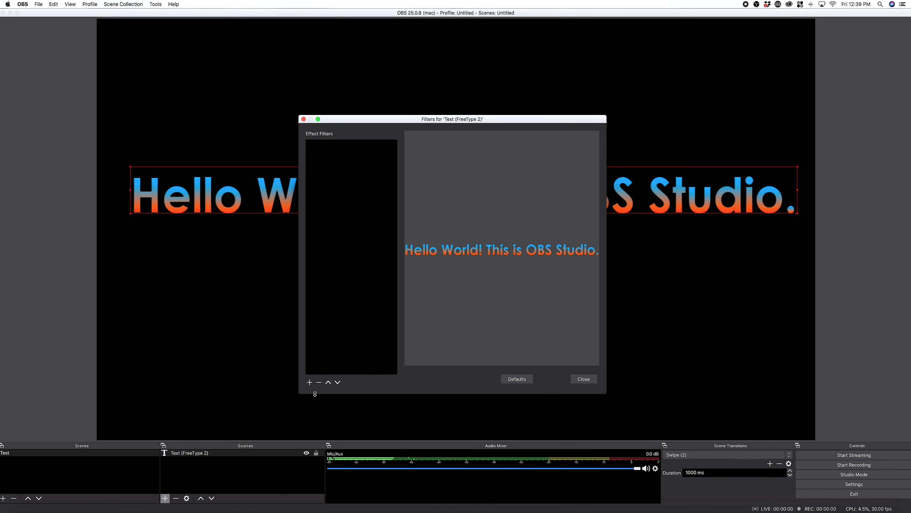
pyautogui.click(309, 383)
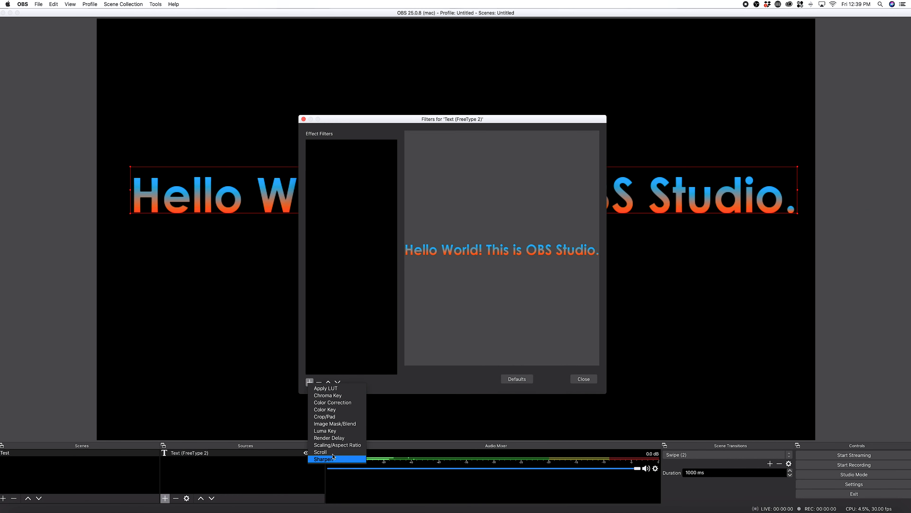
pyautogui.click(320, 452)
pyautogui.click(473, 159)
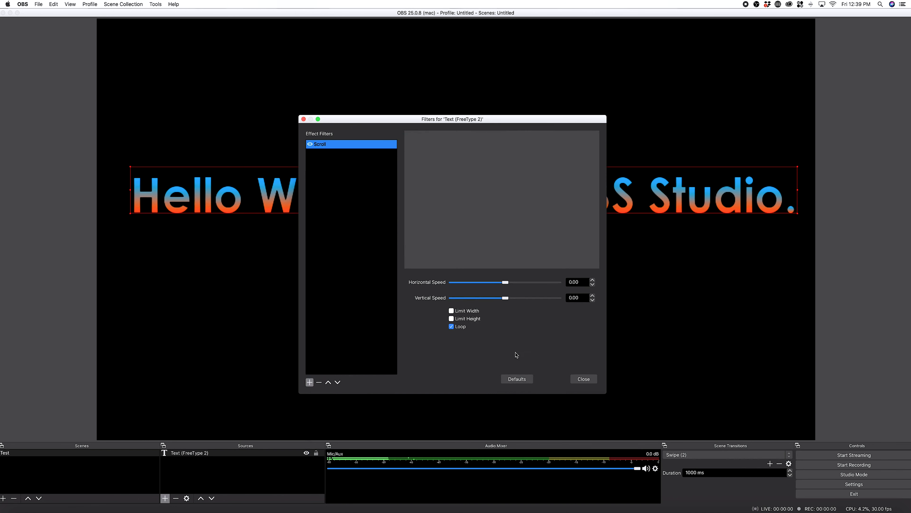
pyautogui.moveTo(504, 284); pyautogui.dragTo(519, 285)
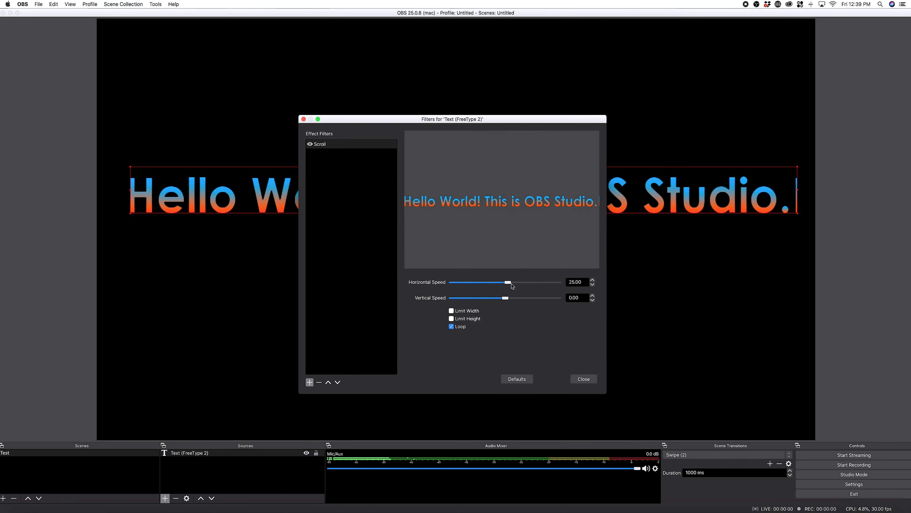
pyautogui.press('Escape')
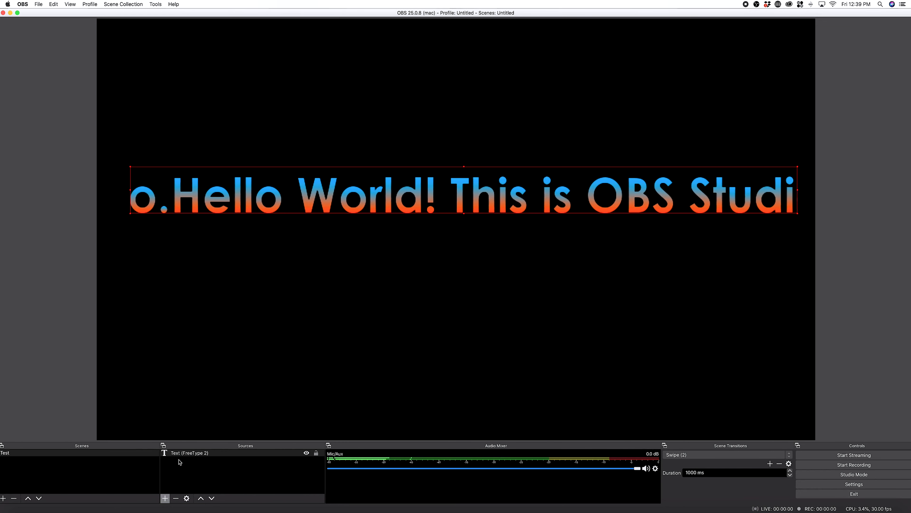
# Remove the text source from the scene and add a new Video Capture Device source with its default name.
pyautogui.click(176, 498)
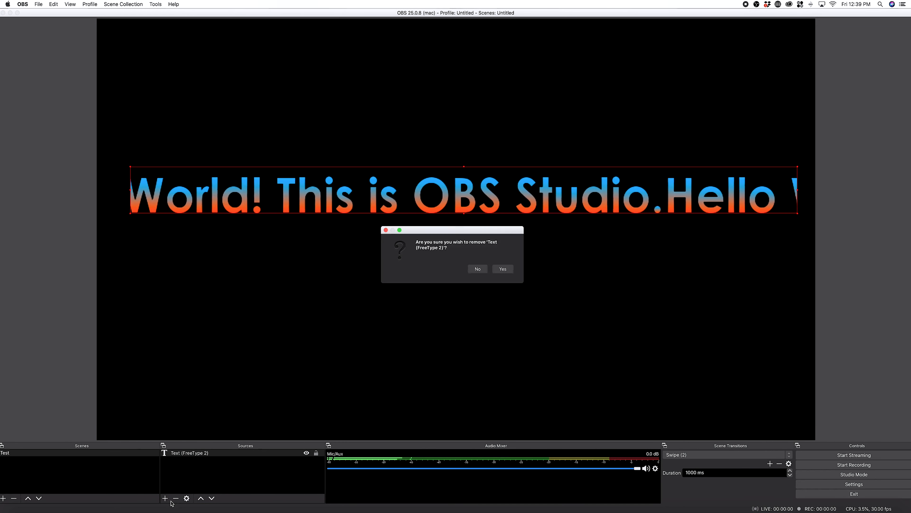
pyautogui.press('Return')
pyautogui.click(165, 498)
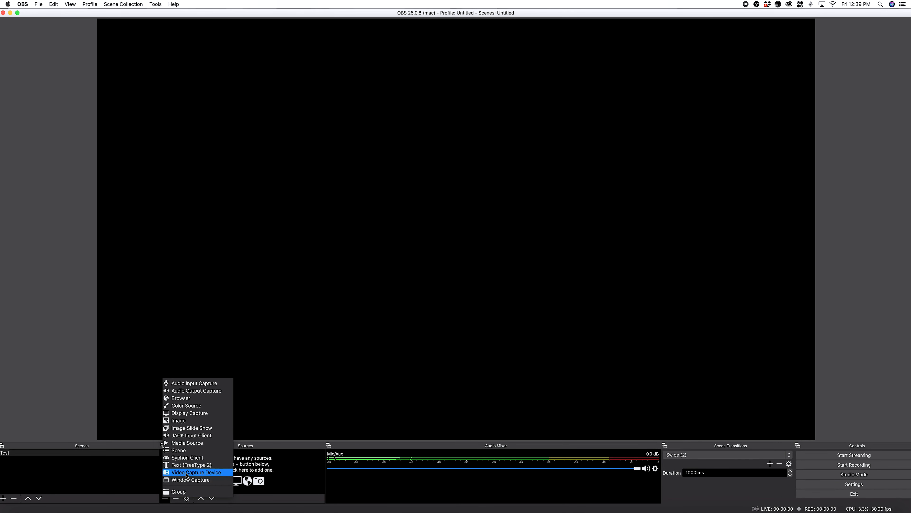
pyautogui.click(181, 472)
pyautogui.press('Return')
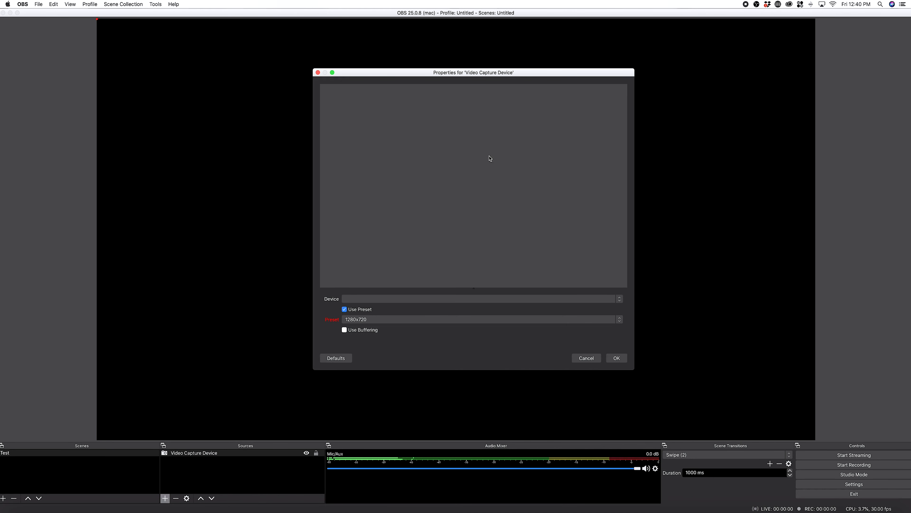
# Try the FaceTime HD Camera (Built-in) as the capture device, and settle on Cam Link 4K instead.
pyautogui.click(363, 301)
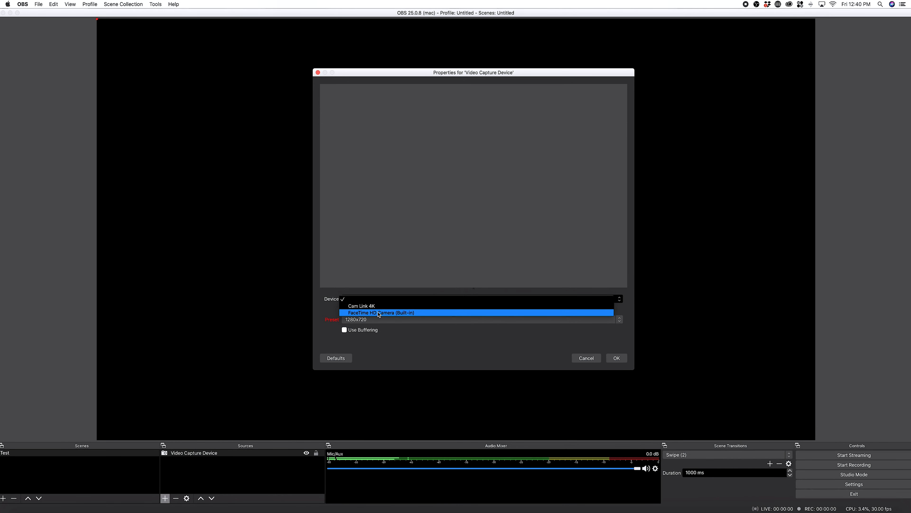
pyautogui.click(379, 313)
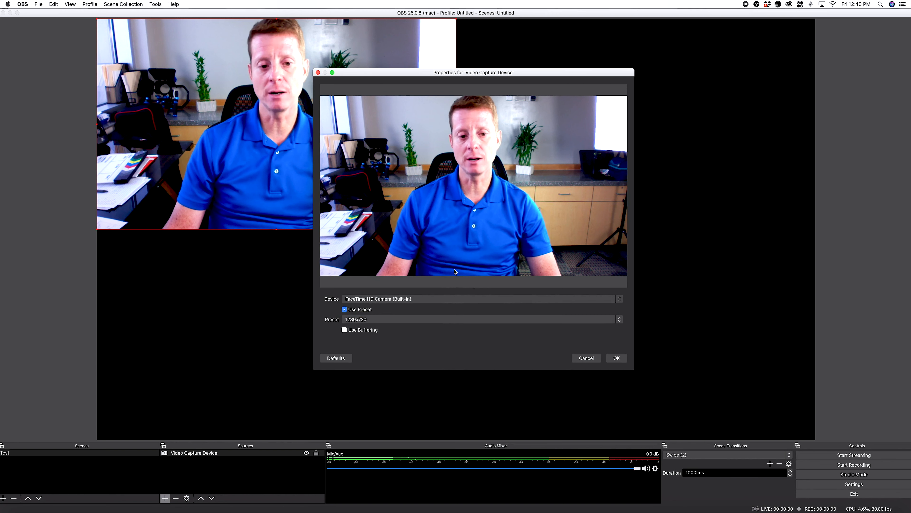
pyautogui.click(378, 298)
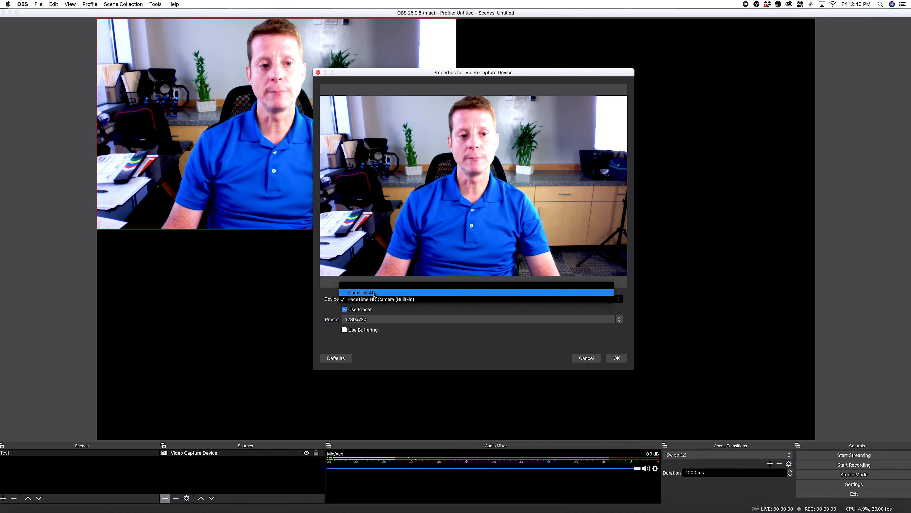
pyautogui.click(374, 293)
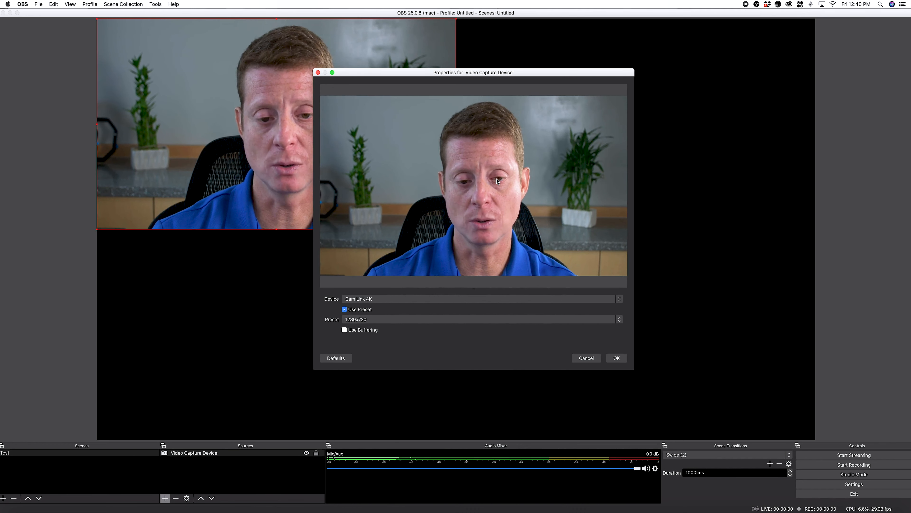
pyautogui.click(616, 358)
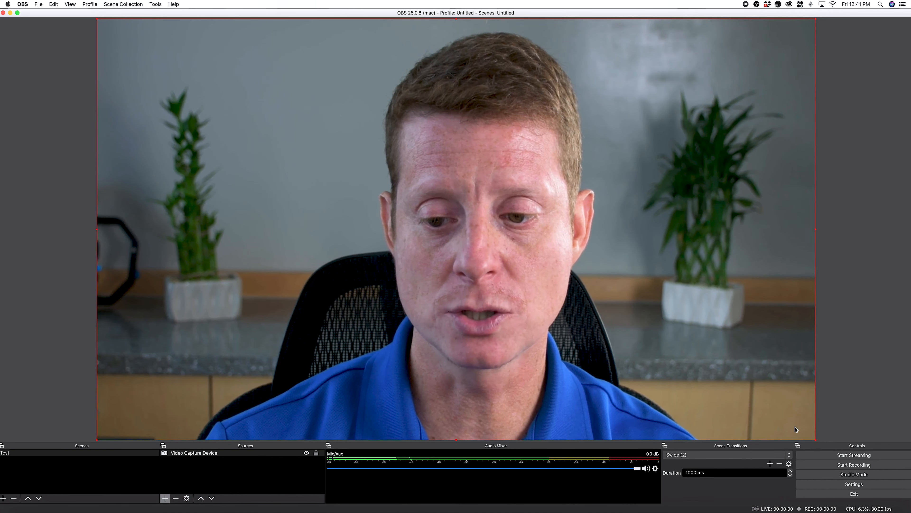
# Shrink the camera picture to about a third of the canvas width and position it in the canvas's lower-left area.
pyautogui.moveTo(818, 437); pyautogui.dragTo(349, 233)
pyautogui.moveTo(341, 169); pyautogui.dragTo(392, 212)
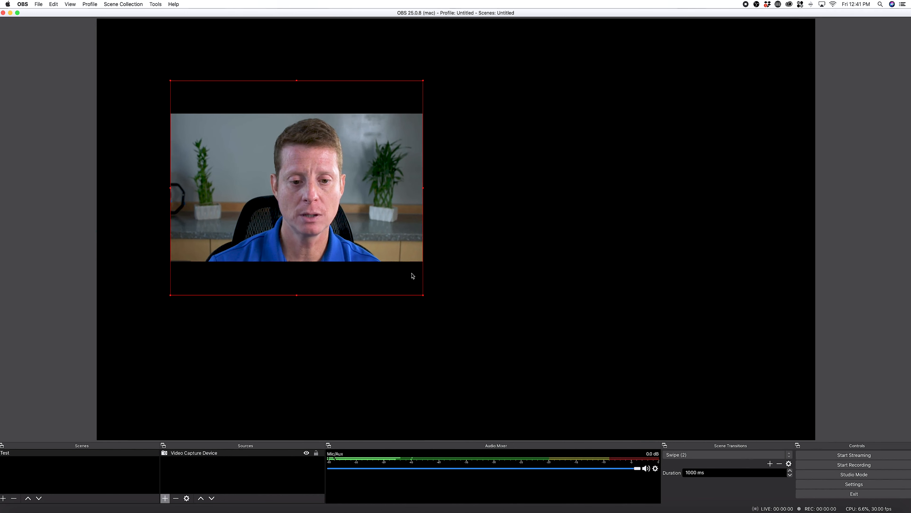
pyautogui.moveTo(424, 297); pyautogui.dragTo(425, 262)
# Add a new Window Capture source with its default name, capturing the Google Chrome window with the IPDC Santa Fe Presentation on Prezi.
pyautogui.click(165, 498)
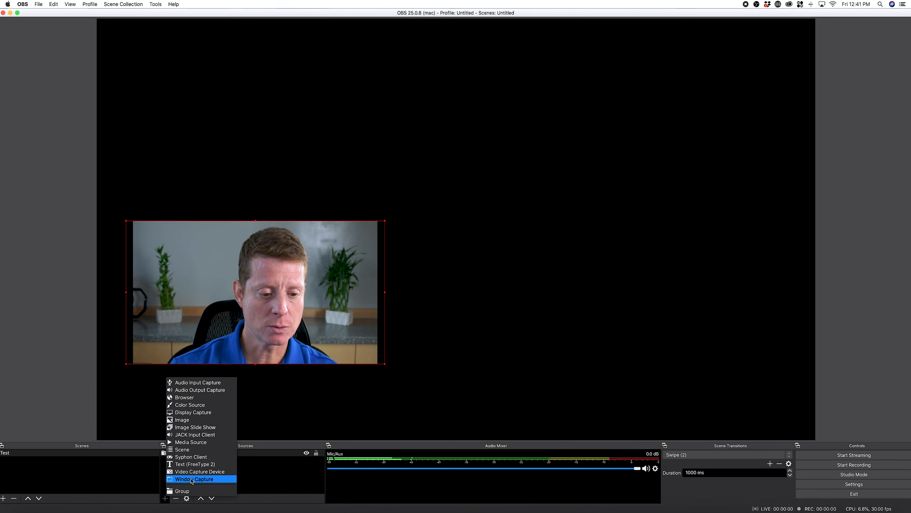
pyautogui.click(192, 479)
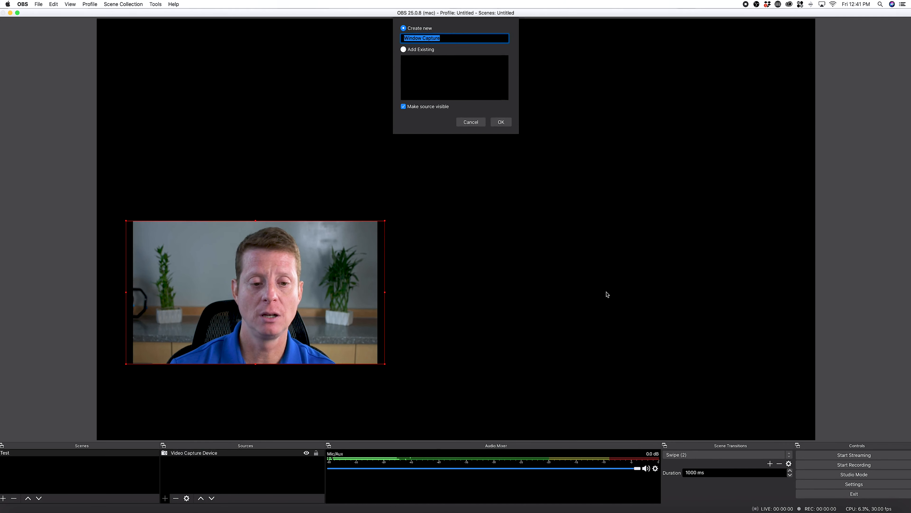
pyautogui.click(501, 123)
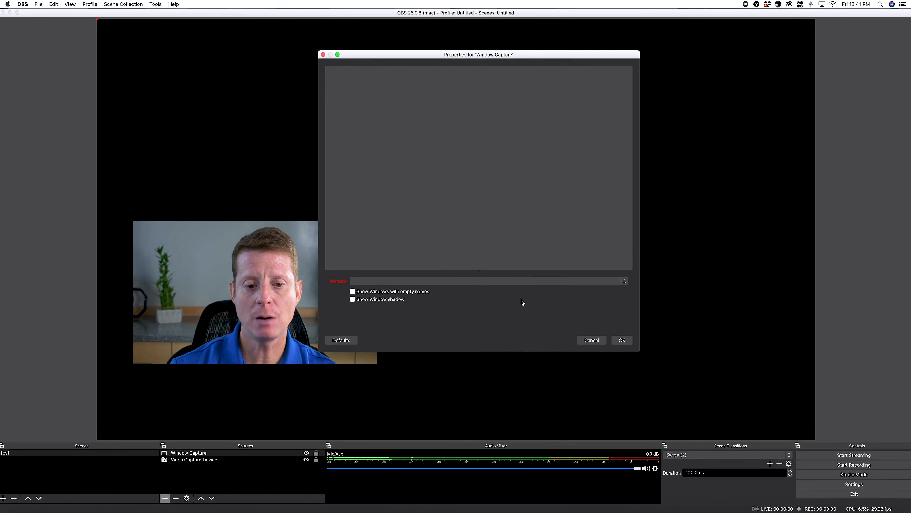
pyautogui.click(520, 283)
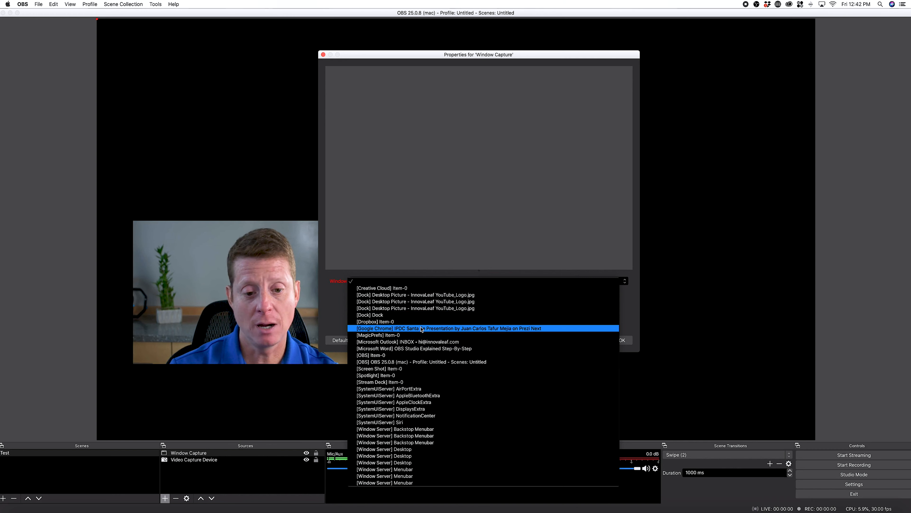
pyautogui.click(422, 328)
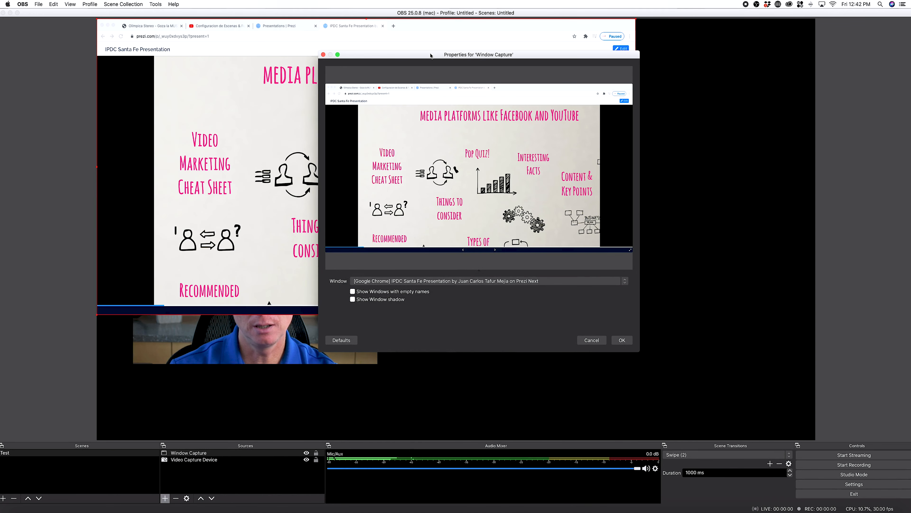
pyautogui.moveTo(430, 56); pyautogui.dragTo(494, 110)
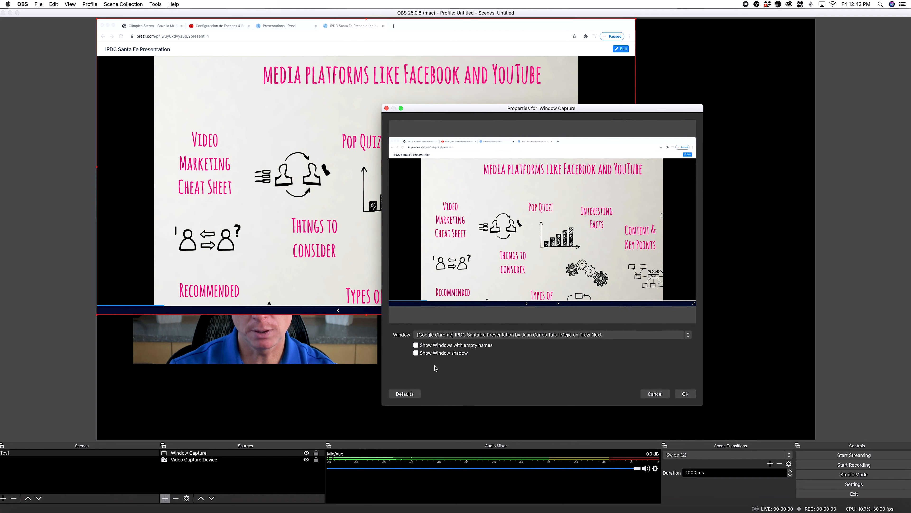
pyautogui.click(684, 394)
# Enlarge the captured window toward the canvas's upper-right corner, and shrink the camera picture and move it near the canvas's lower middle.
pyautogui.moveTo(634, 315); pyautogui.dragTo(698, 348)
pyautogui.moveTo(495, 36); pyautogui.dragTo(597, 24)
pyautogui.moveTo(278, 356); pyautogui.dragTo(265, 412)
pyautogui.moveTo(372, 419); pyautogui.dragTo(270, 343)
pyautogui.moveTo(192, 324); pyautogui.dragTo(517, 366)
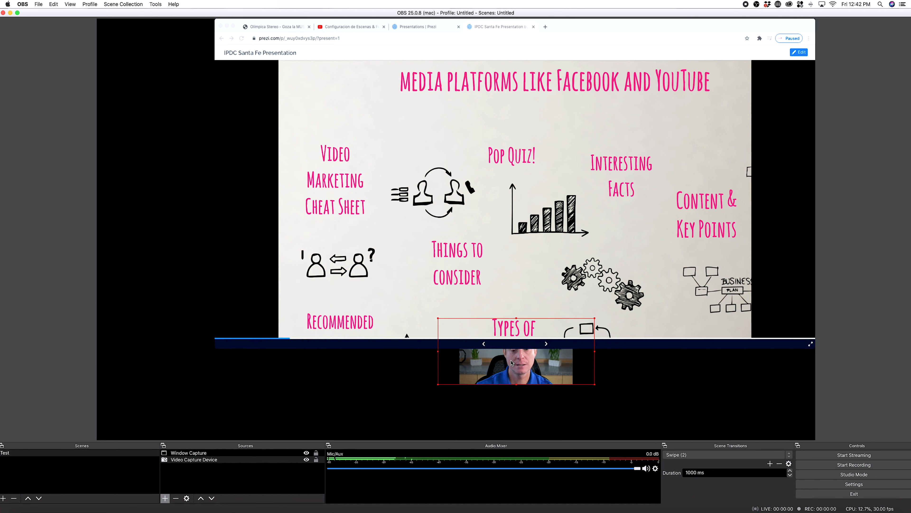
# Scale the Window Capture source so the captured presentation spans the full canvas.
pyautogui.click(197, 453)
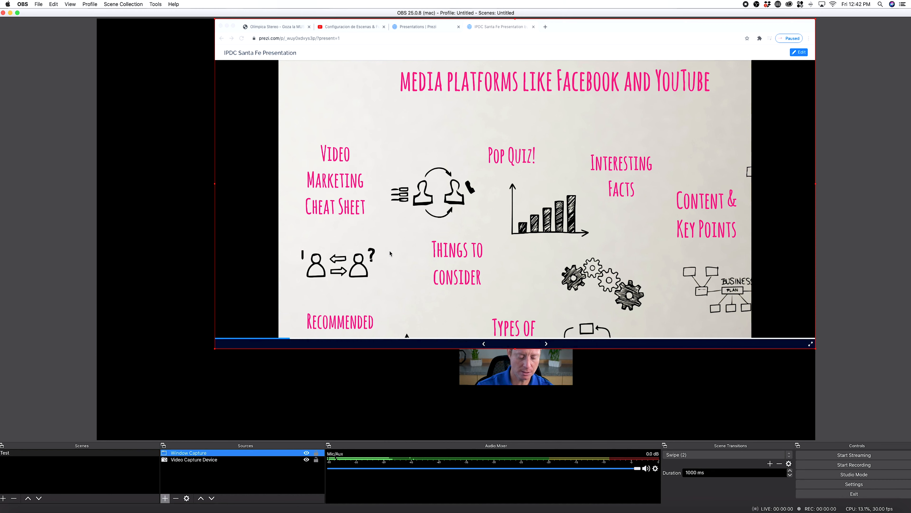
pyautogui.press('super+s')
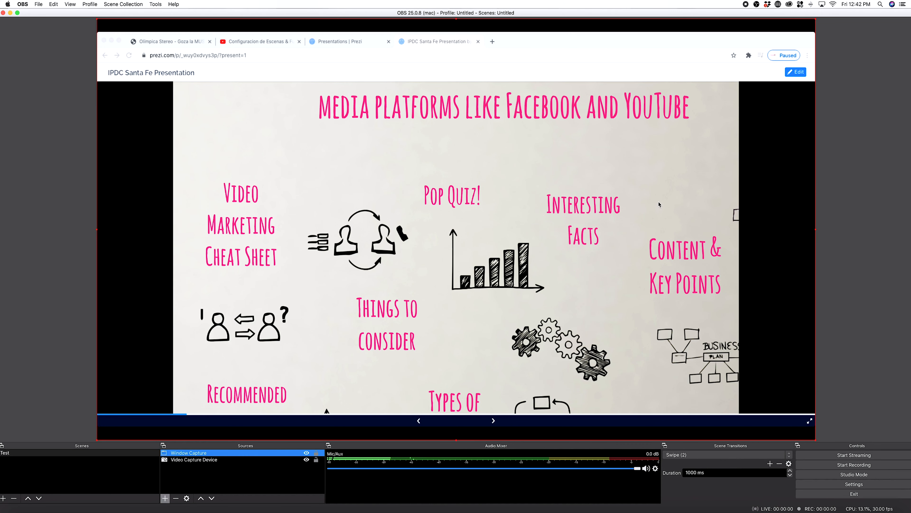
# Place Video Capture Device above Window Capture in the stacking order and fit it, trimmed and about one-seventh canvas width, into the canvas's lower-left corner.
pyautogui.click(183, 461)
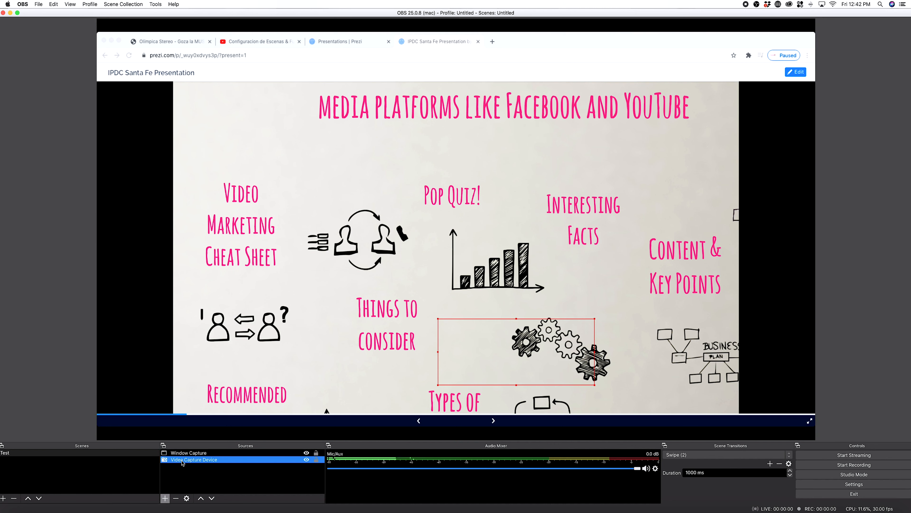
pyautogui.moveTo(179, 460); pyautogui.dragTo(180, 450)
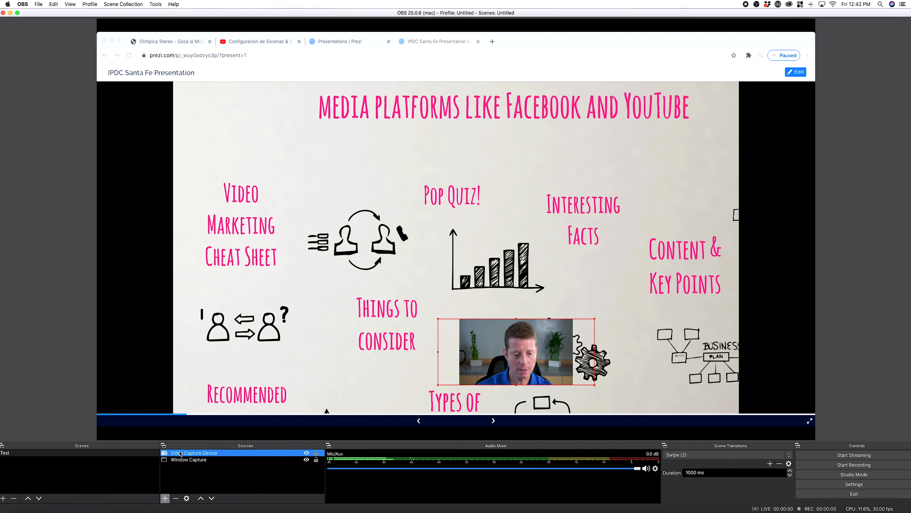
pyautogui.moveTo(511, 364); pyautogui.dragTo(209, 390)
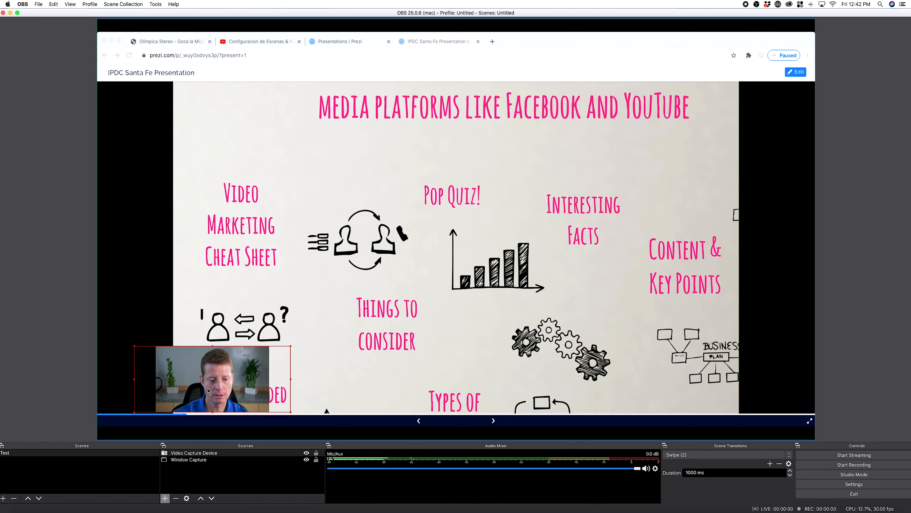
pyautogui.moveTo(292, 414); pyautogui.dragTo(180, 420)
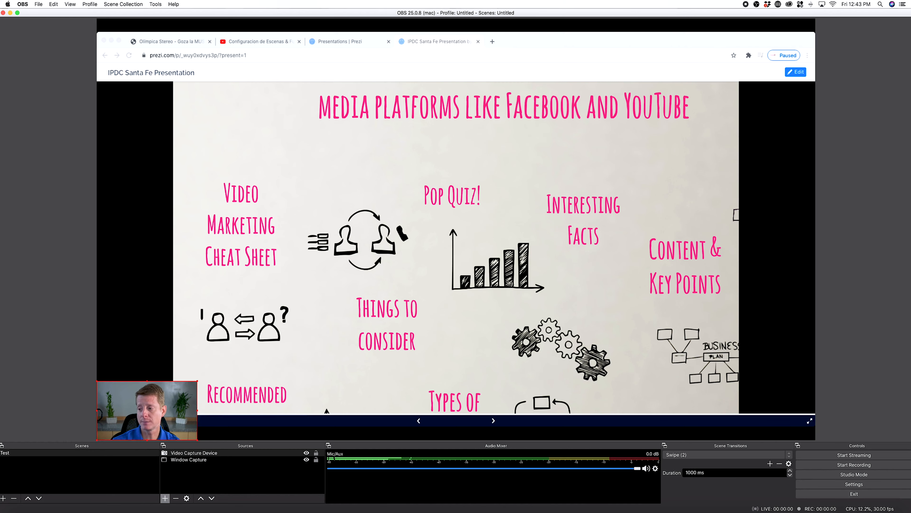
# Switch to Google Chrome and advance the Prezi presentation past the "Facts to Consider" and Facebook slides with the camera picture overlaid.
pyautogui.press('super+Tab')
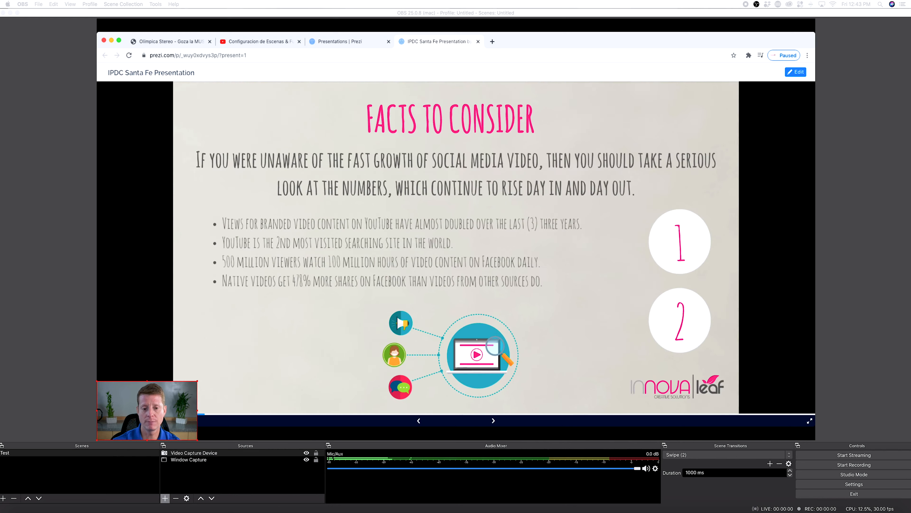
pyautogui.press('Right')
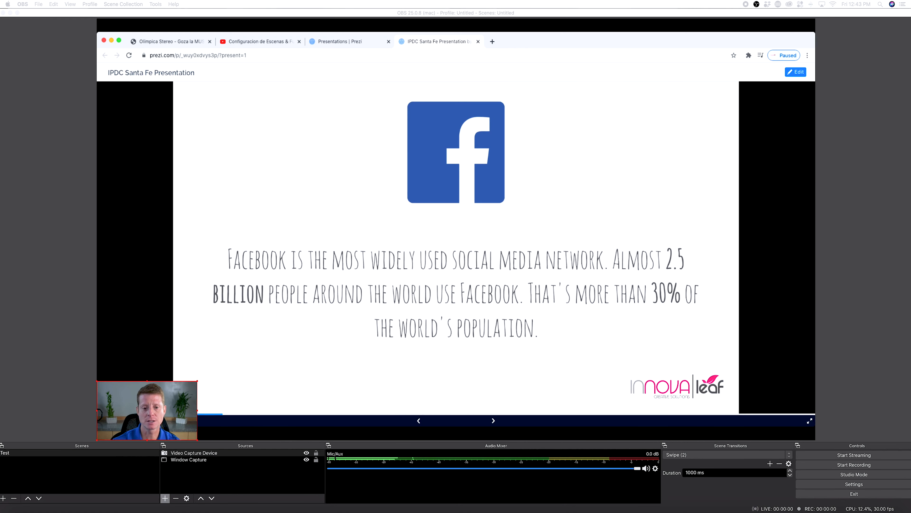
pyautogui.press('Right')
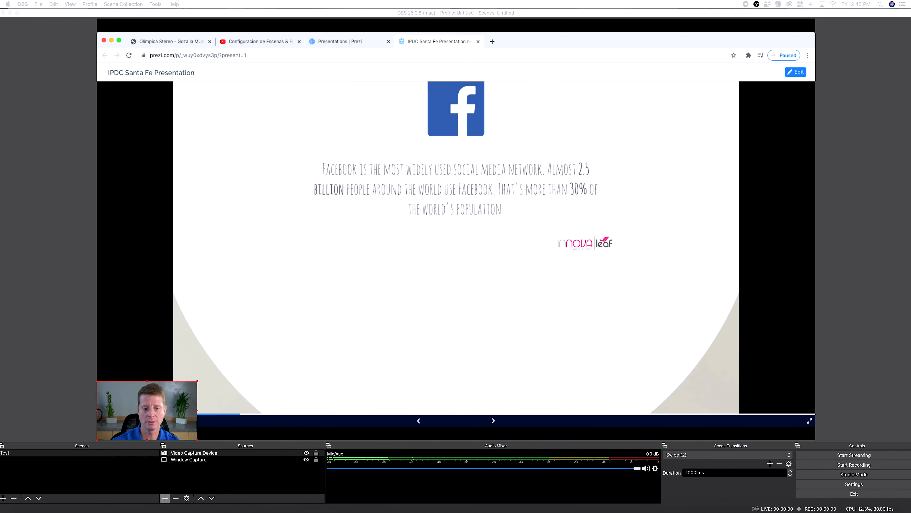